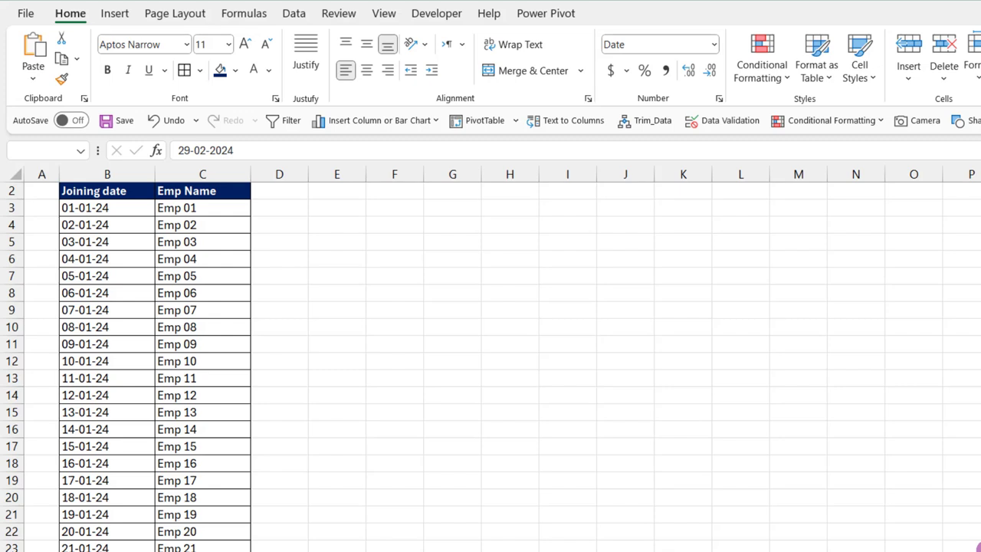
Select all joining dates from B3 down to the table's last row, keeping the top in view
{"action": "key", "text": "ctrl+Up"}
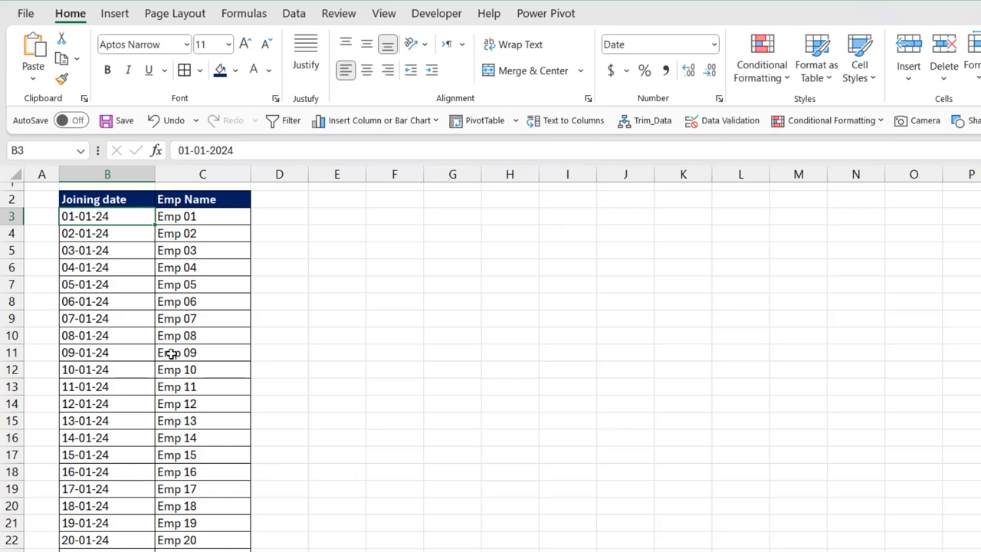
{"action": "key", "text": "ctrl+shift+Down"}
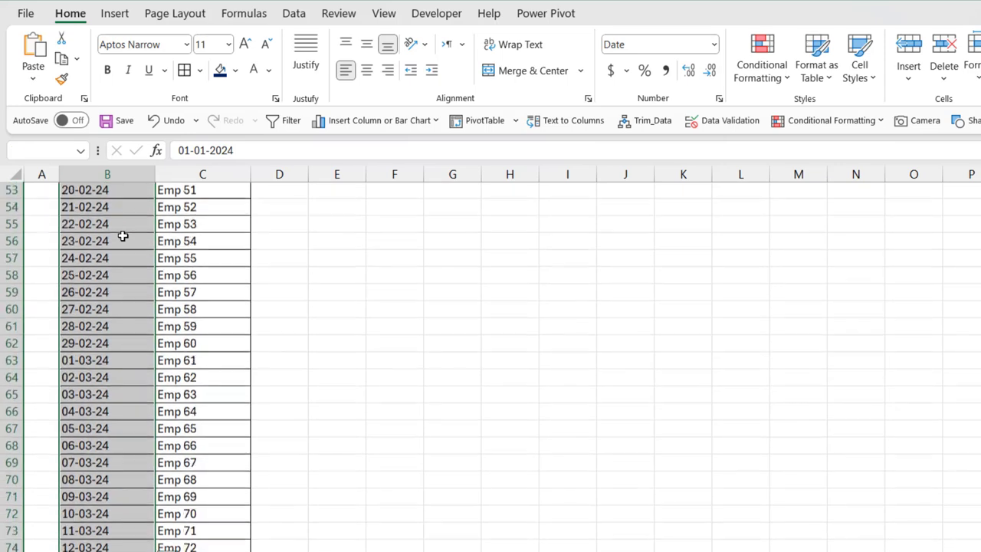
{"action": "key", "text": "ctrl+BackSpace"}
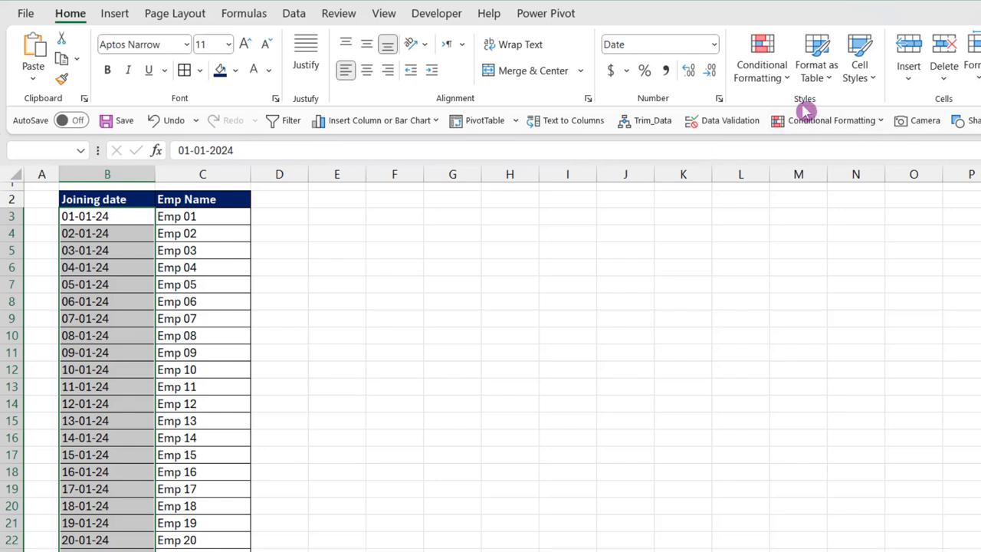
Create a new conditional formatting rule and move its dialog so the dates stay visible
{"action": "left_click", "coordinate": [764, 60]}
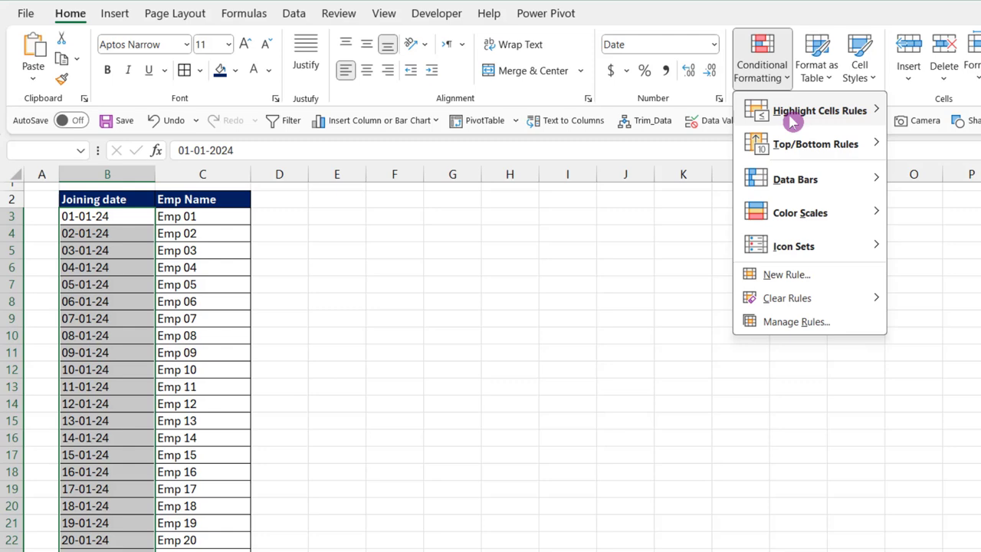
{"action": "mouse_move", "coordinate": [806, 177]}
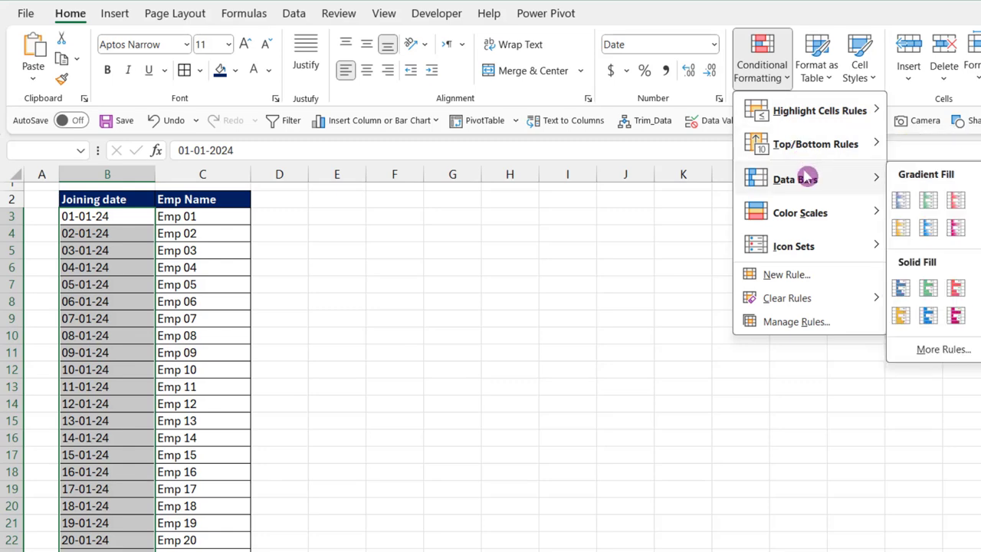
{"action": "left_click", "coordinate": [777, 274]}
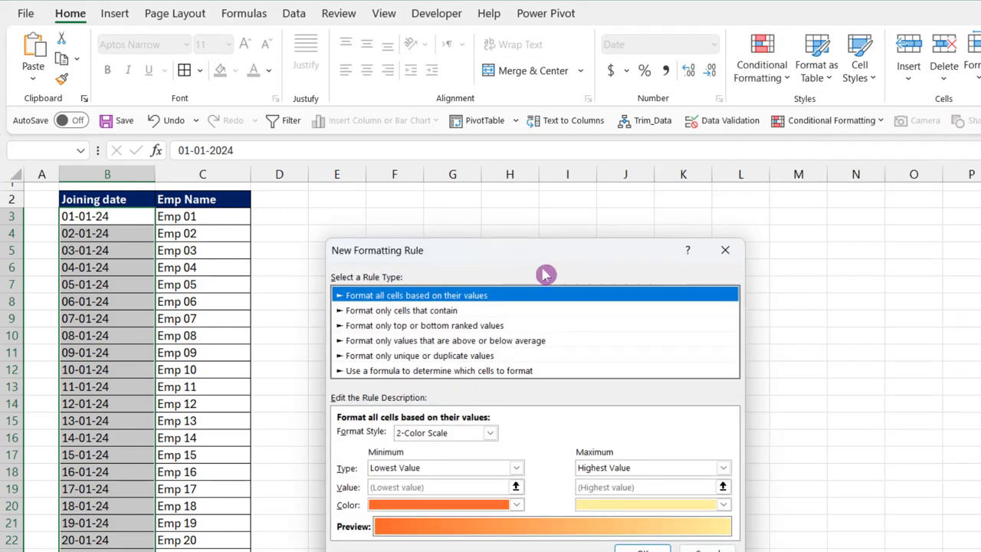
{"action": "left_click_drag", "start_coordinate": [503, 265], "coordinate": [458, 223]}
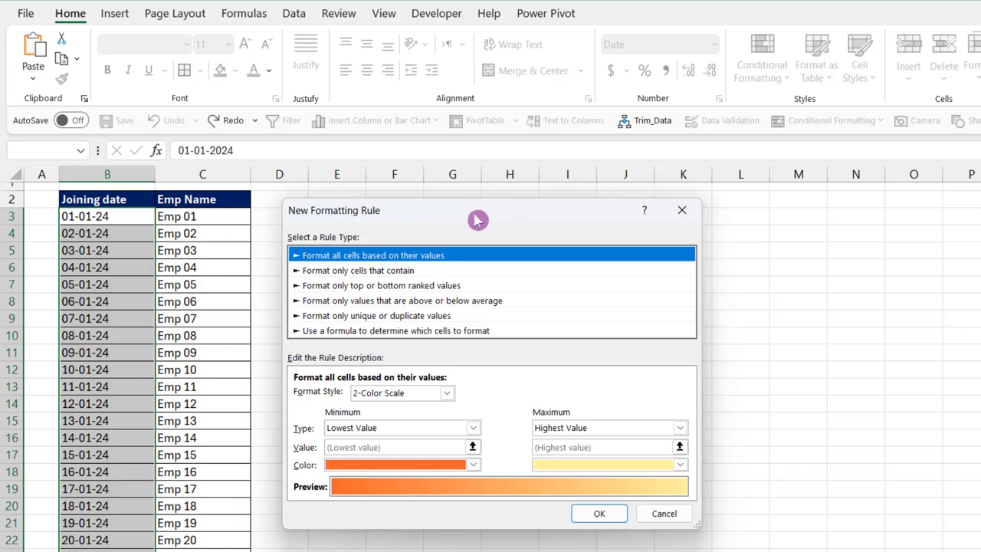
Make the rule formula-based and enter the start condition =and($B3>=date(2024,01,10),
{"action": "left_click", "coordinate": [452, 331]}
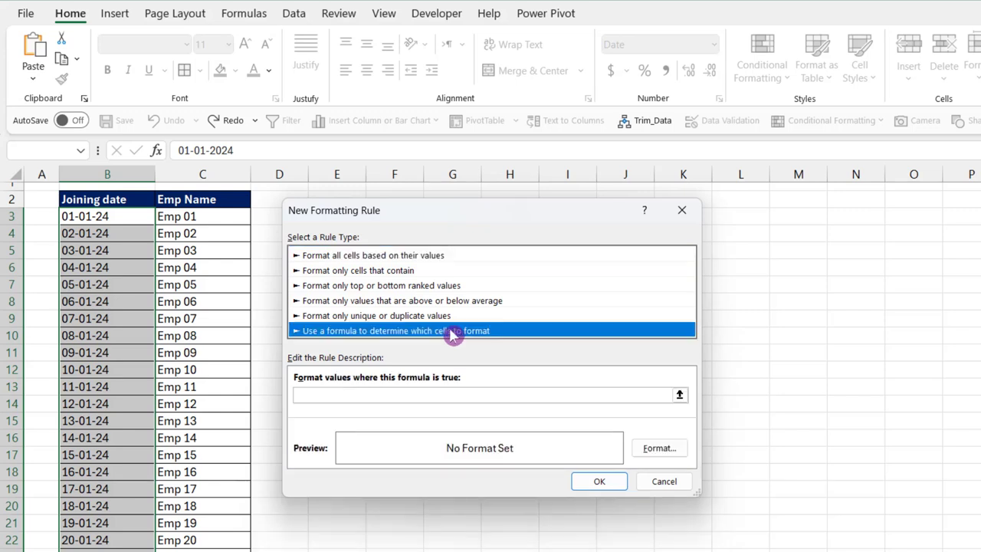
{"action": "left_click", "coordinate": [381, 396]}
{"action": "type", "text": "="}
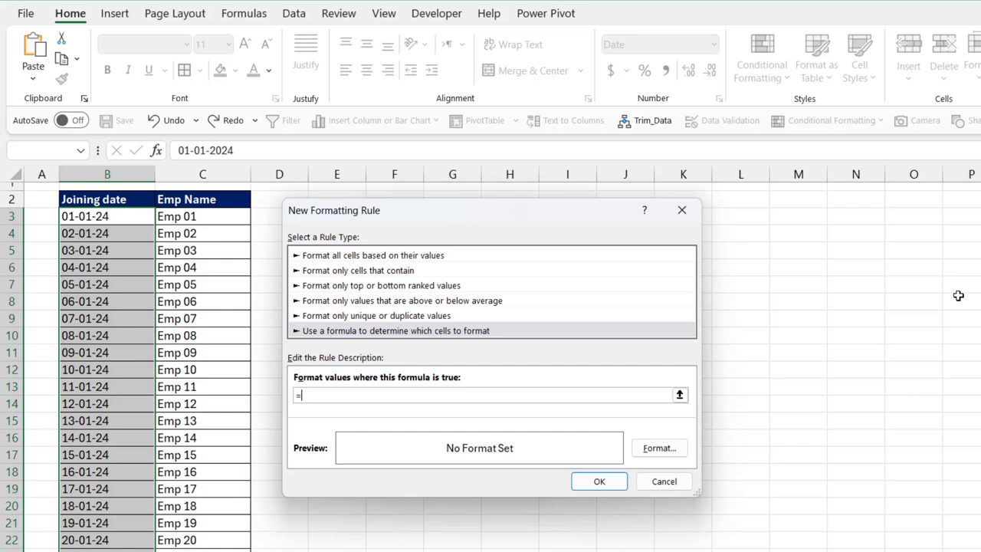
{"action": "type", "text": "and("}
{"action": "left_click", "coordinate": [94, 216]}
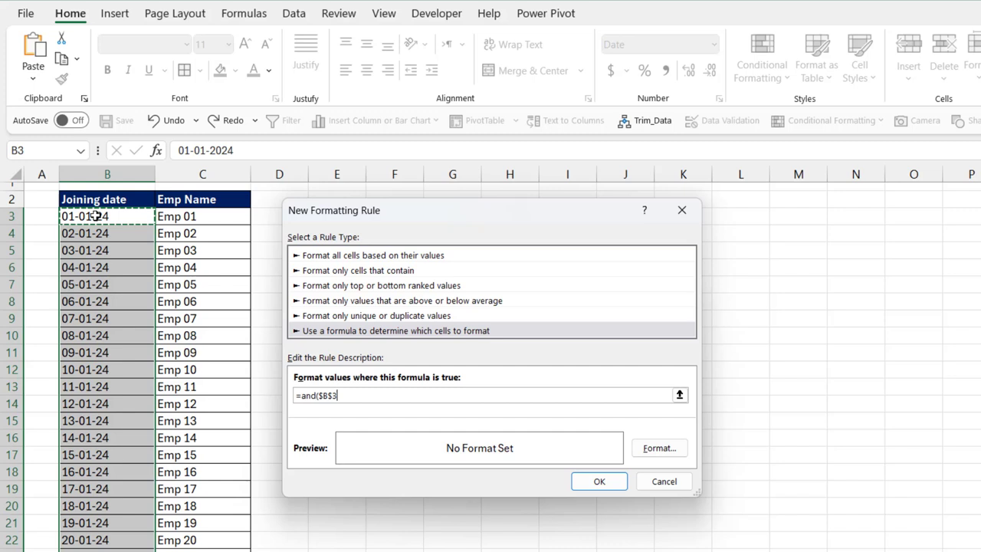
{"action": "key", "text": "F4"}
{"action": "key", "text": "F4"}
{"action": "type", "text": ">="}
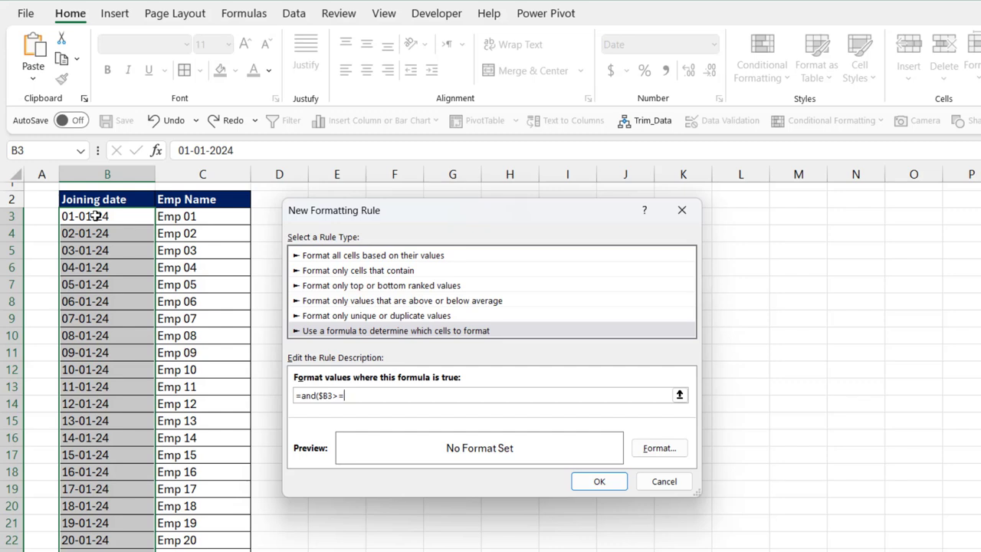
{"action": "type", "text": "date(2024,01,10),"}
Complete the formula with the end condition $B3<=date(2024,01,31))
{"action": "left_click", "coordinate": [94, 216]}
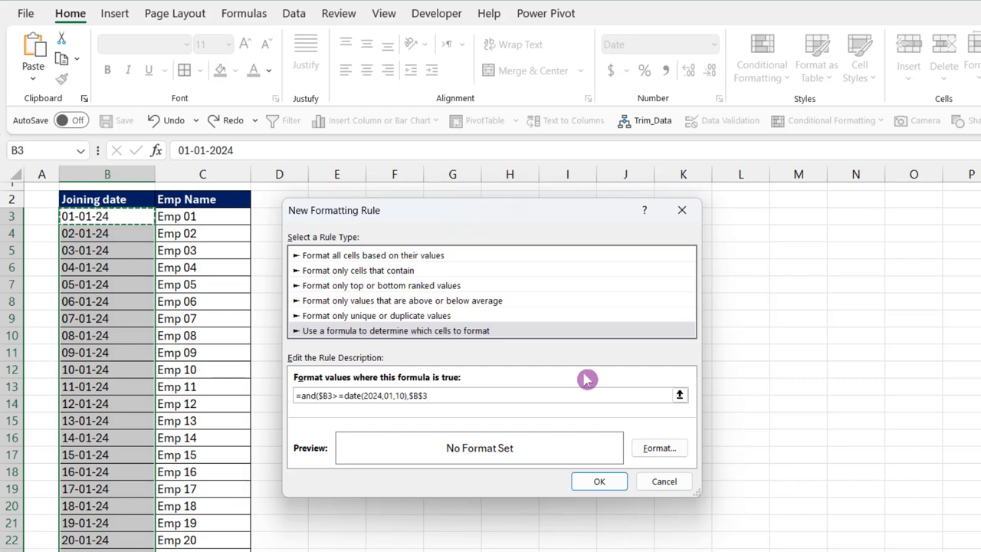
{"action": "key", "text": "F4"}
{"action": "key", "text": "F4"}
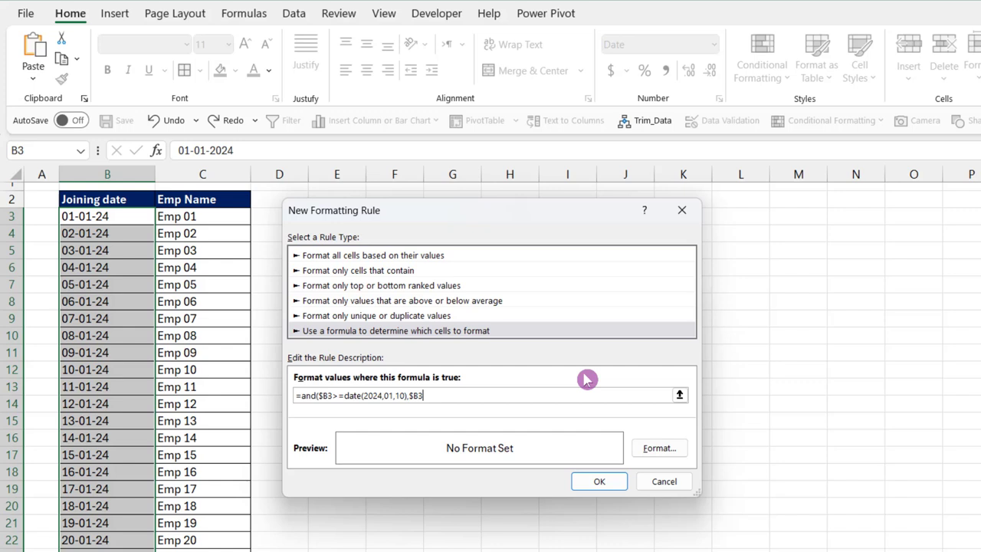
{"action": "type", "text": "<=date(2024"}
{"action": "type", "text": ",01,31))"}
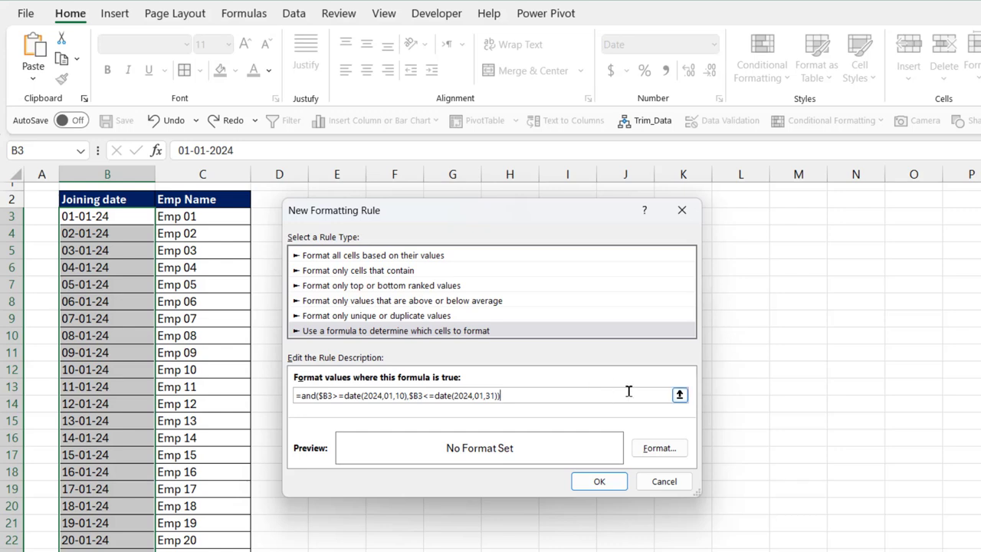
Set the rule's format to a yellow background fill
{"action": "left_click", "coordinate": [659, 452]}
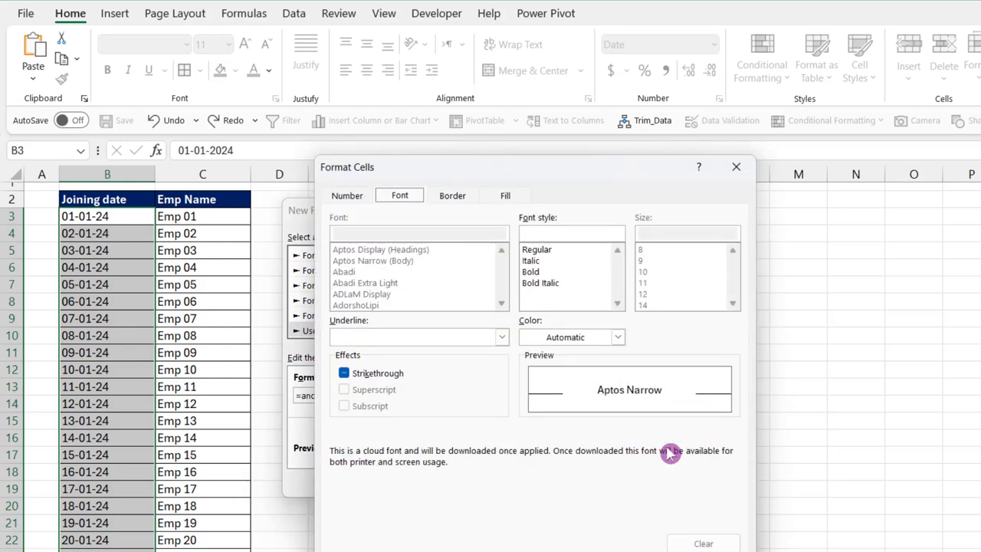
{"action": "left_click", "coordinate": [504, 195]}
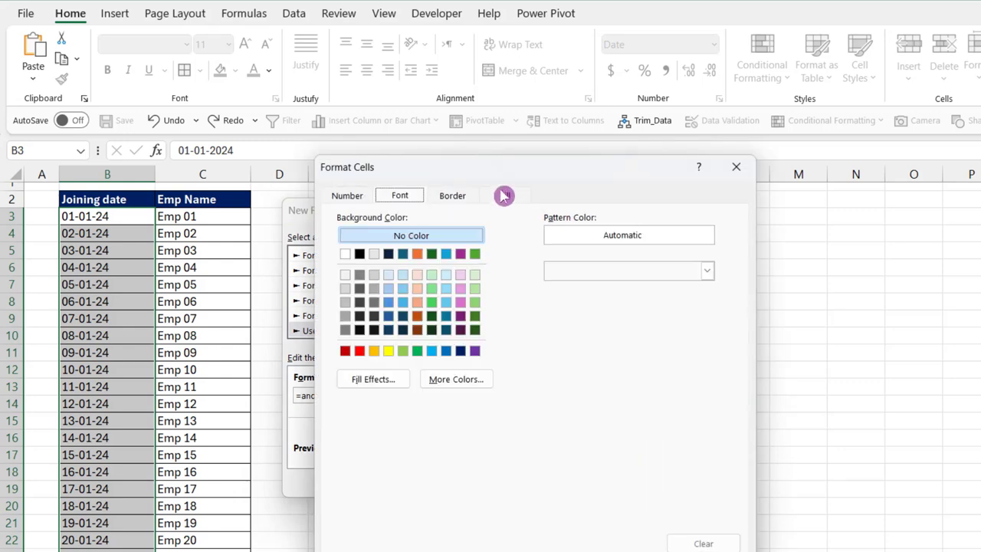
{"action": "left_click", "coordinate": [388, 351]}
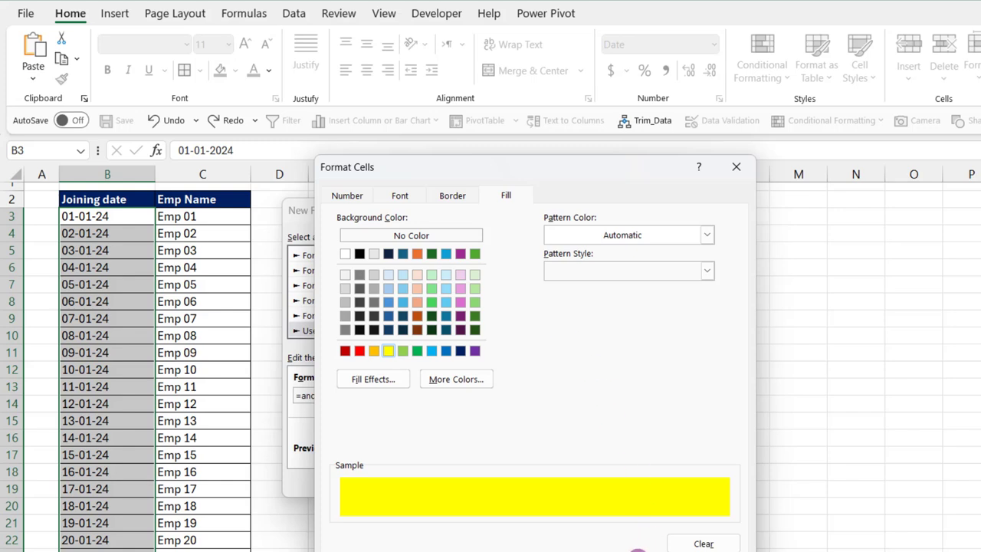
{"action": "left_click", "coordinate": [641, 550]}
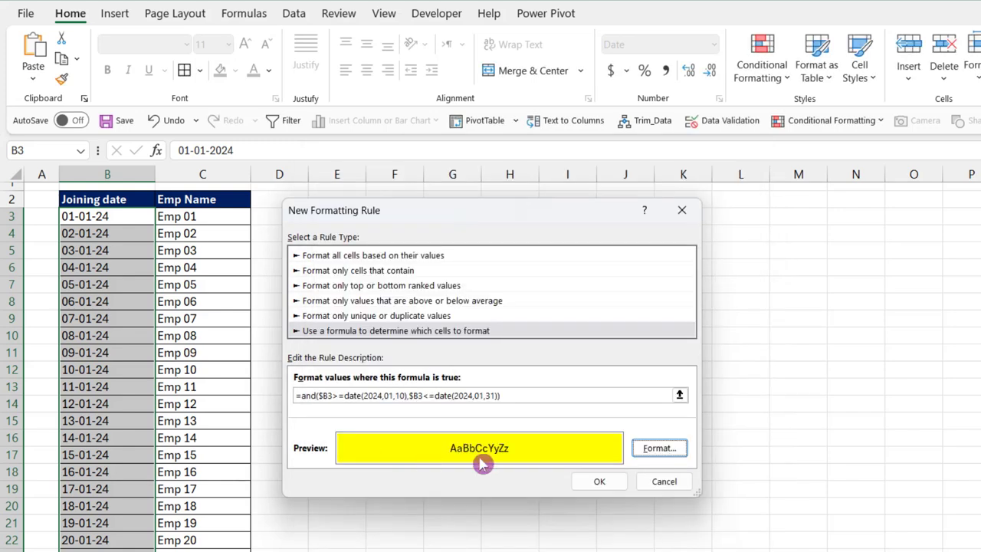
Apply the rule, check that dates from 10-01-24 onward are yellow, then select B5
{"action": "left_click", "coordinate": [587, 480]}
{"action": "left_click", "coordinate": [192, 391]}
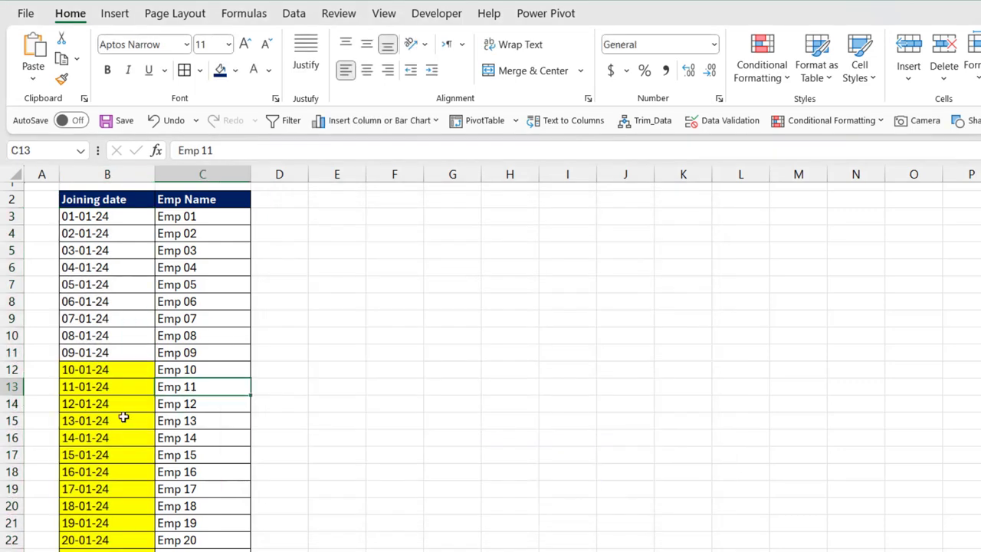
{"action": "scroll", "coordinate": [123, 418], "scroll_direction": "down", "scroll_amount": 4}
{"action": "scroll", "coordinate": [123, 418], "scroll_direction": "down", "scroll_amount": 1}
{"action": "scroll", "coordinate": [123, 417], "scroll_direction": "up", "scroll_amount": 3}
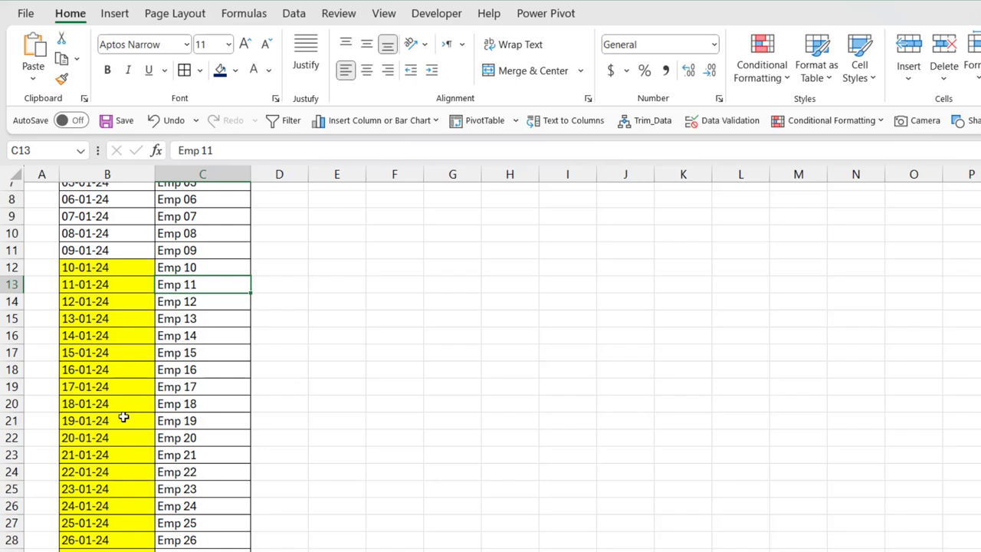
{"action": "scroll", "coordinate": [123, 418], "scroll_direction": "up", "scroll_amount": 2}
{"action": "left_click", "coordinate": [115, 251]}
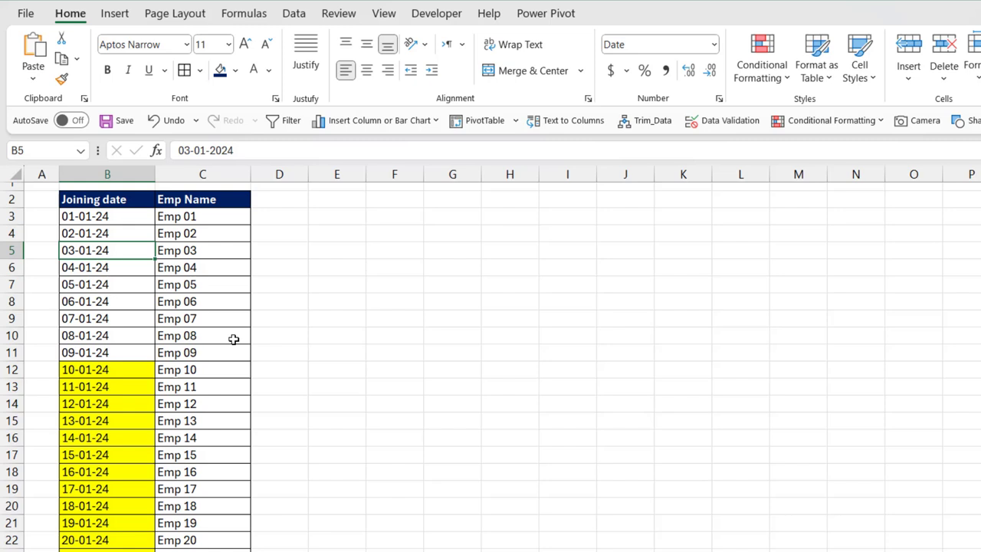
Change B5 to 11-01-2024 to test that it turns yellow
{"action": "key", "text": "F2"}
{"action": "key", "text": "BackSpace"}
{"action": "key", "text": "BackSpace"}
{"action": "key", "text": "BackSpace"}
{"action": "key", "text": "BackSpace"}
{"action": "key", "text": "BackSpace"}
{"action": "key", "text": "BackSpace"}
{"action": "key", "text": "BackSpace"}
{"action": "key", "text": "BackSpace"}
{"action": "key", "text": "BackSpace"}
{"action": "key", "text": "BackSpace"}
{"action": "type", "text": "11-0"}
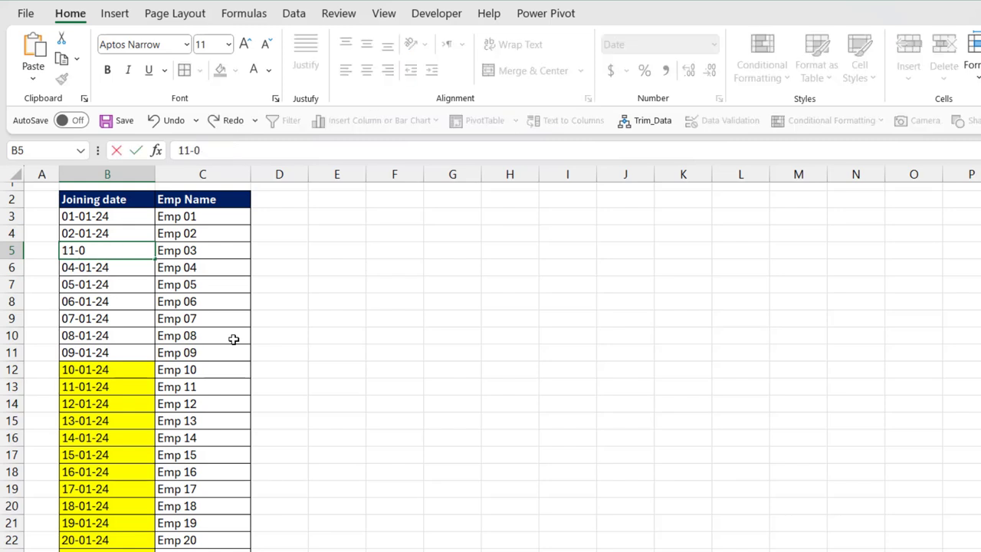
{"action": "type", "text": "1-2024"}
{"action": "key", "text": "Return"}
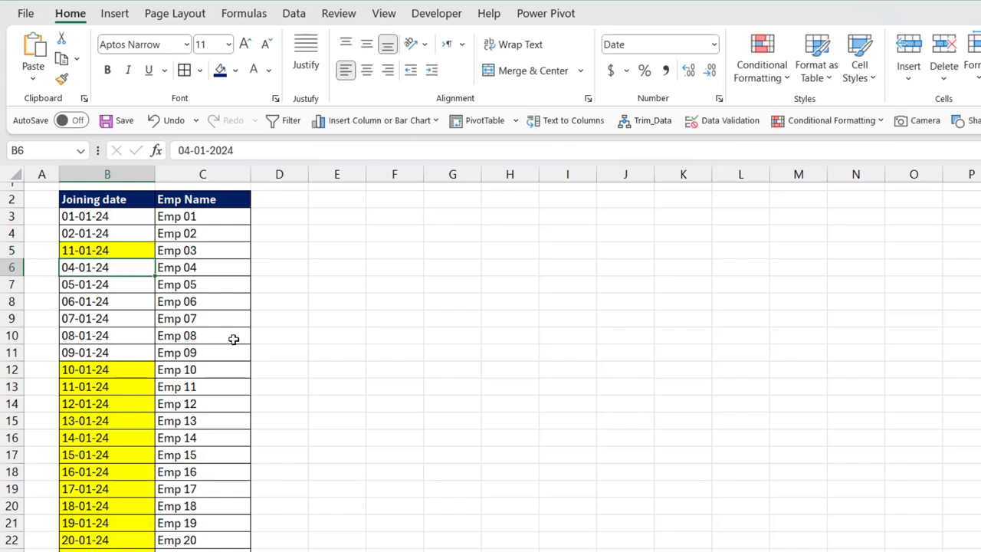